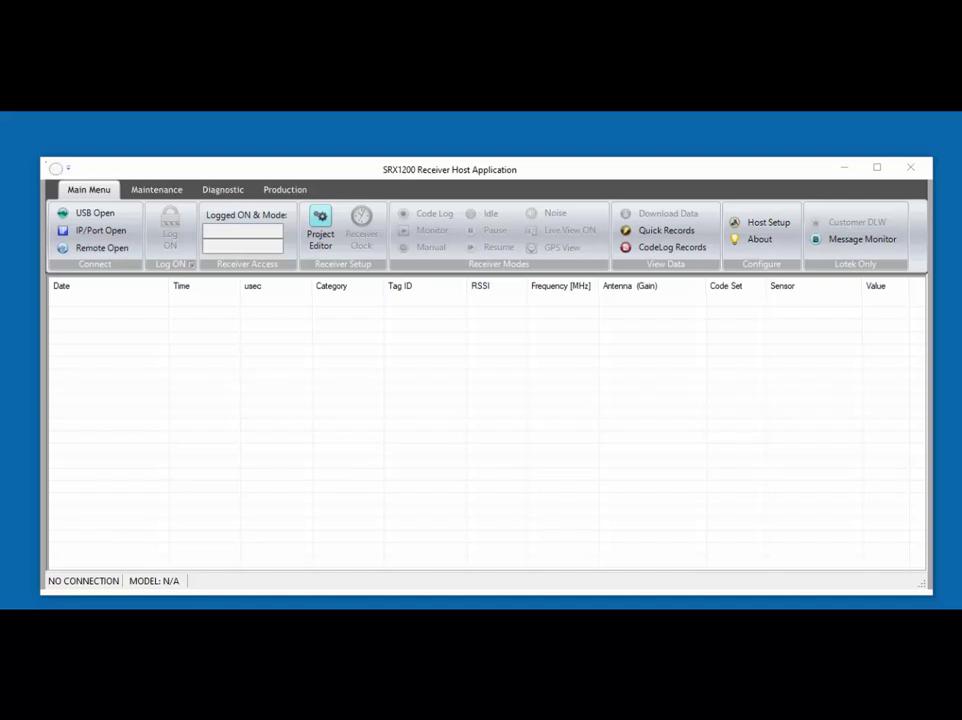
- Open the USB connection to the receiver and log on for write access
{"action": "left_click", "coordinate": [80, 218]}
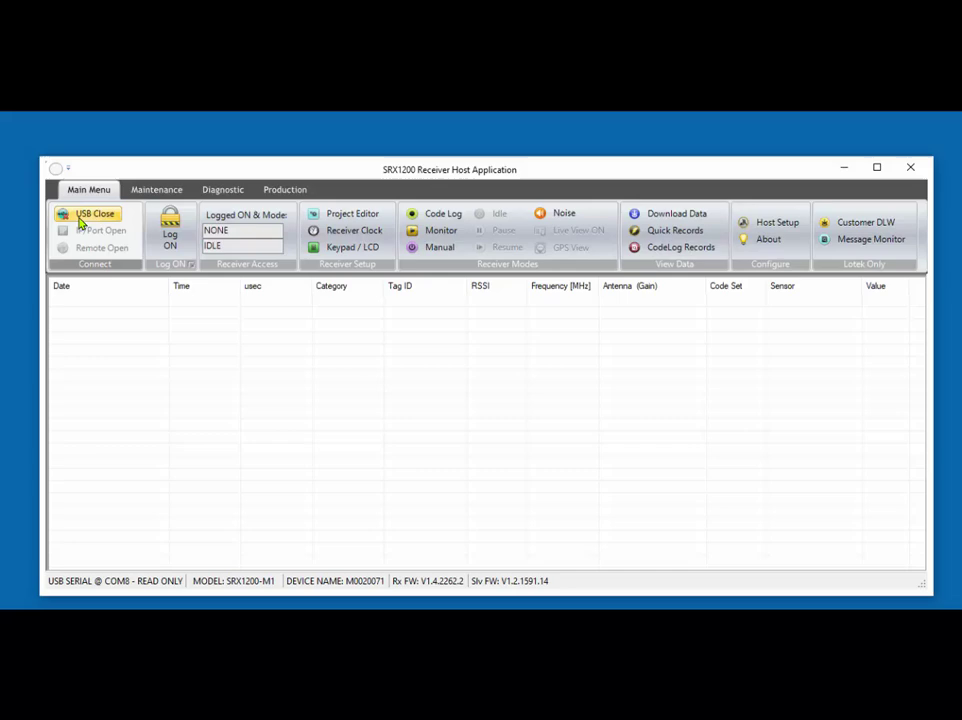
{"action": "left_click", "coordinate": [170, 233]}
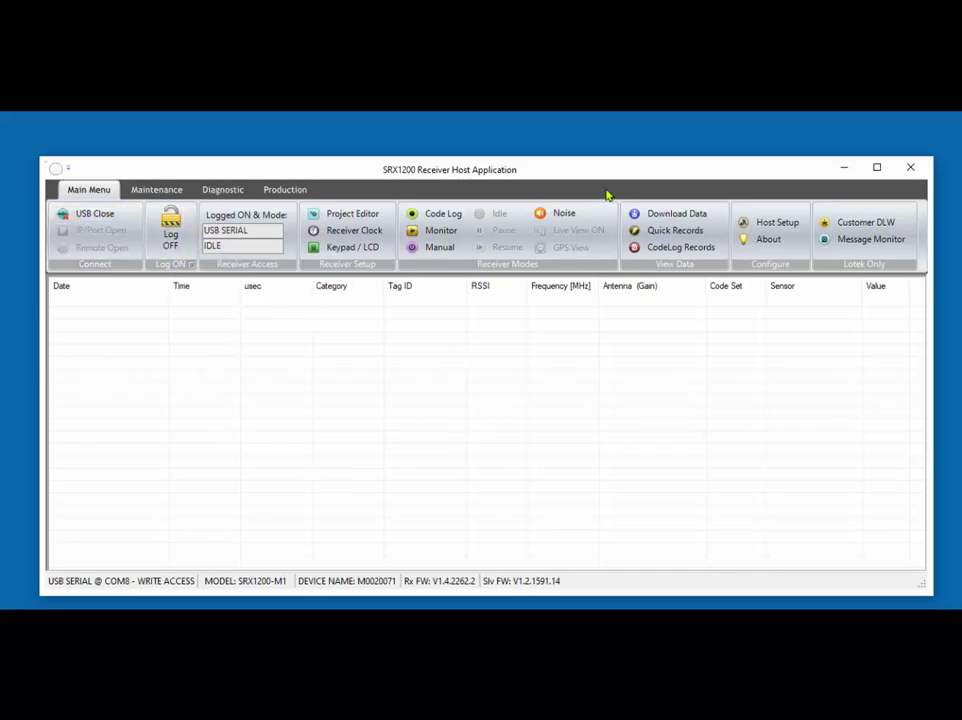
- Download LOG_DATA.BIN from the receiver to the local data directory and close the file transfer
{"action": "left_click", "coordinate": [672, 221]}
{"action": "left_click_drag", "start_coordinate": [203, 132], "coordinate": [642, 134]}
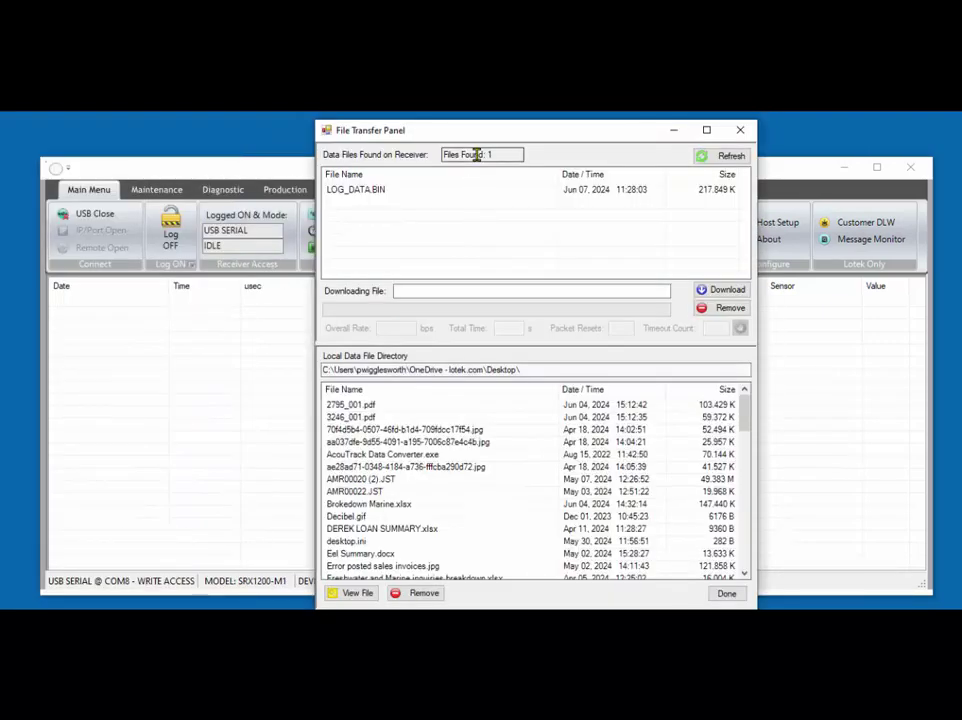
{"action": "left_click", "coordinate": [378, 196]}
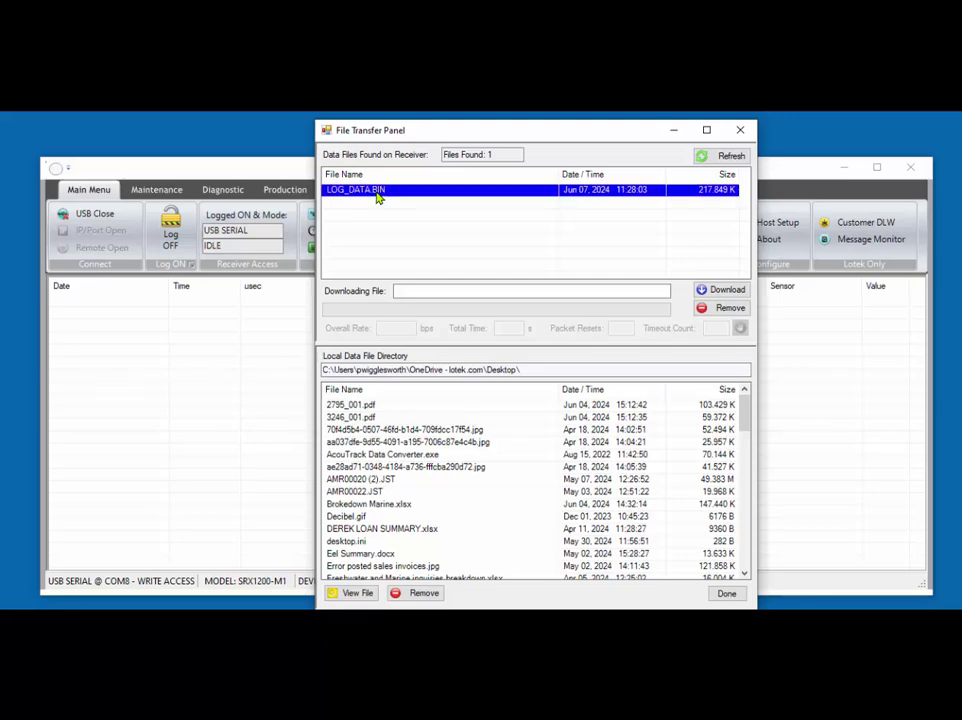
{"action": "left_click", "coordinate": [723, 291]}
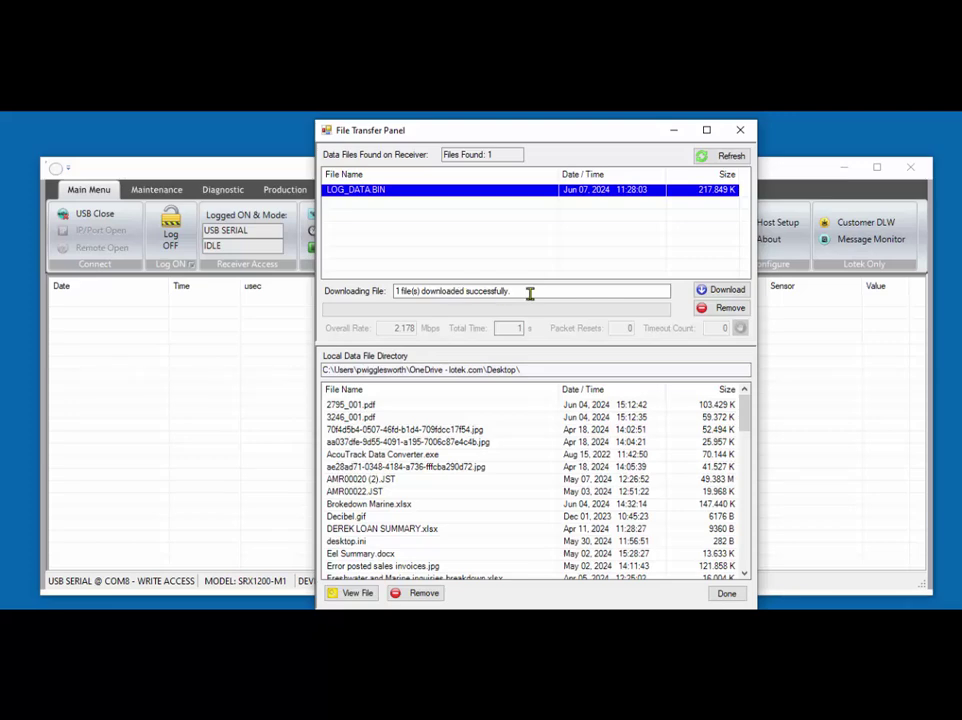
{"action": "left_click", "coordinate": [727, 594]}
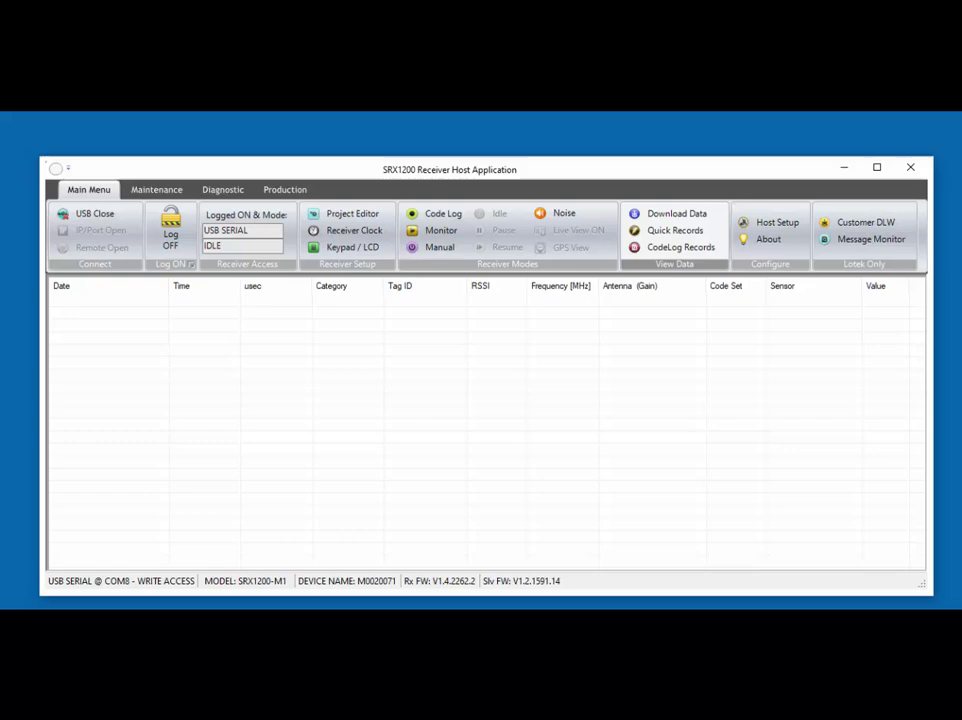
- Open the CodeLog records viewer and load the downloaded LOG_DATA.BIN file from the Desktop
{"action": "left_click", "coordinate": [673, 249]}
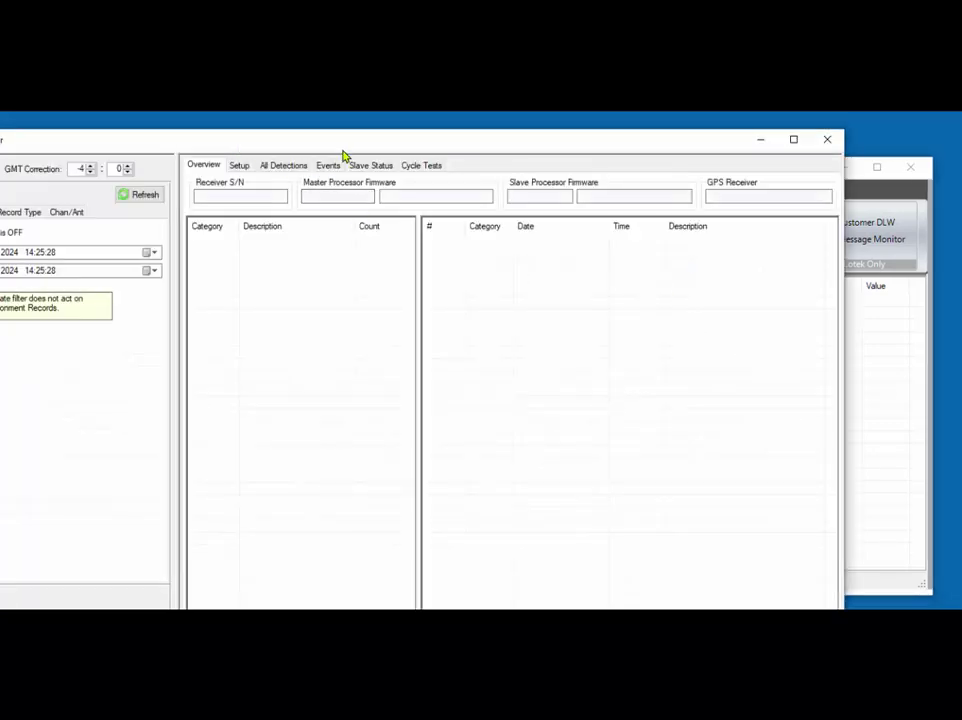
{"action": "left_click_drag", "start_coordinate": [344, 146], "coordinate": [450, 148]}
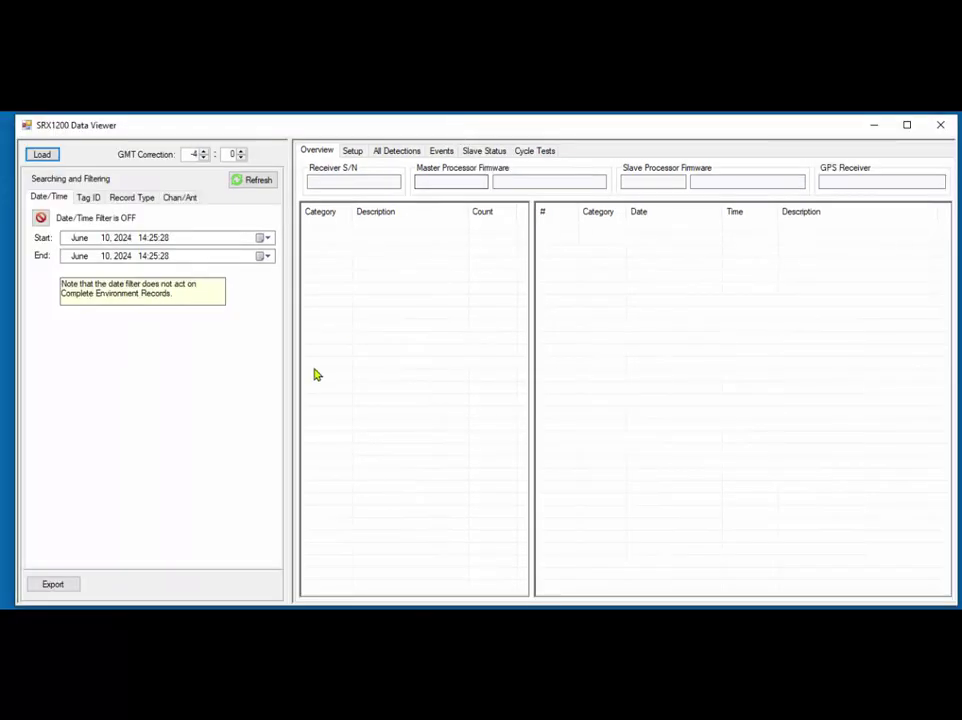
{"action": "left_click", "coordinate": [46, 156]}
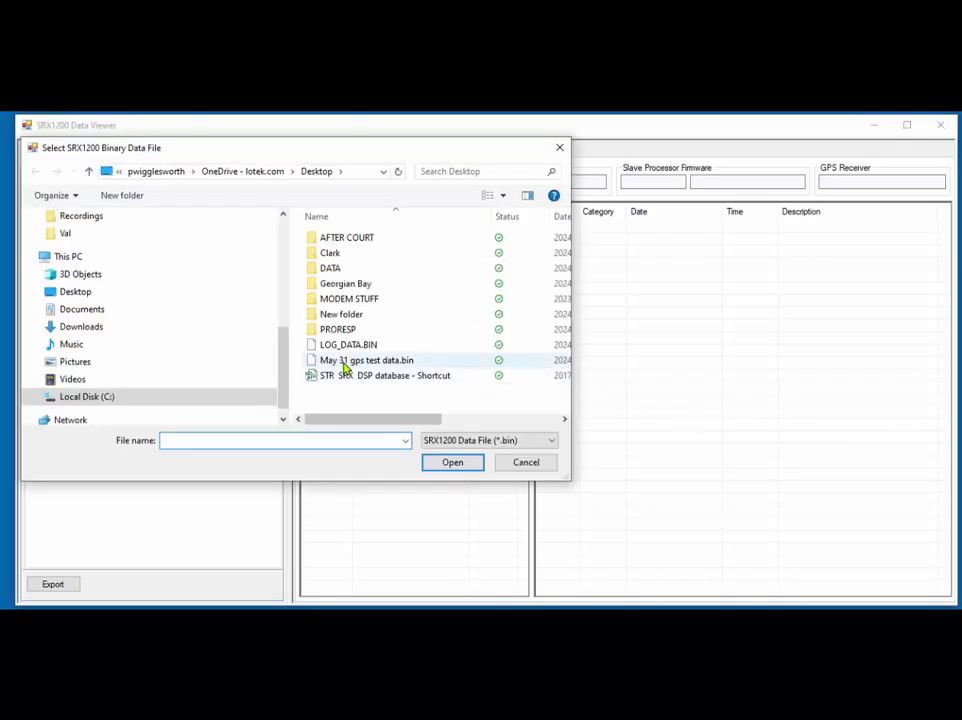
{"action": "left_click", "coordinate": [352, 346]}
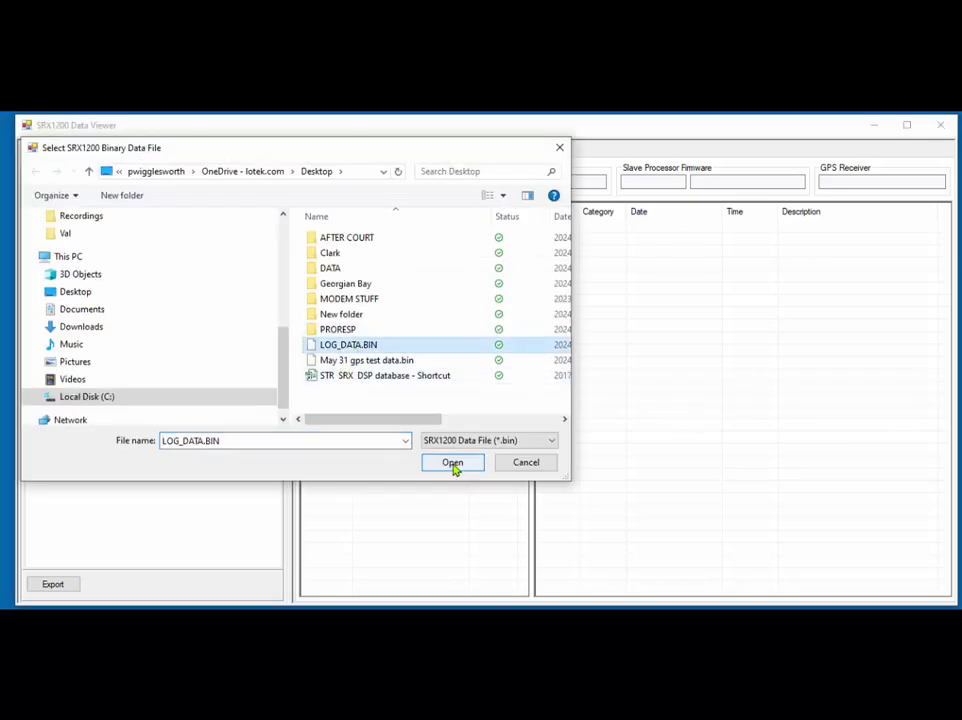
{"action": "left_click", "coordinate": [453, 466]}
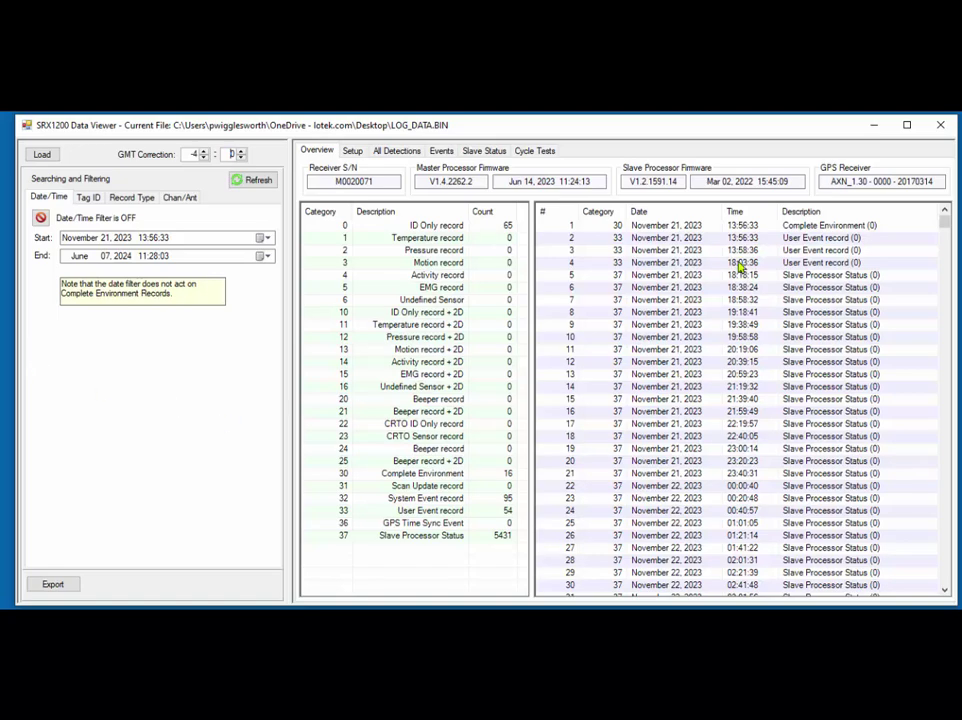
- Open the data export options, set the output file type to TXT and review the available time formats
{"action": "left_click", "coordinate": [54, 585]}
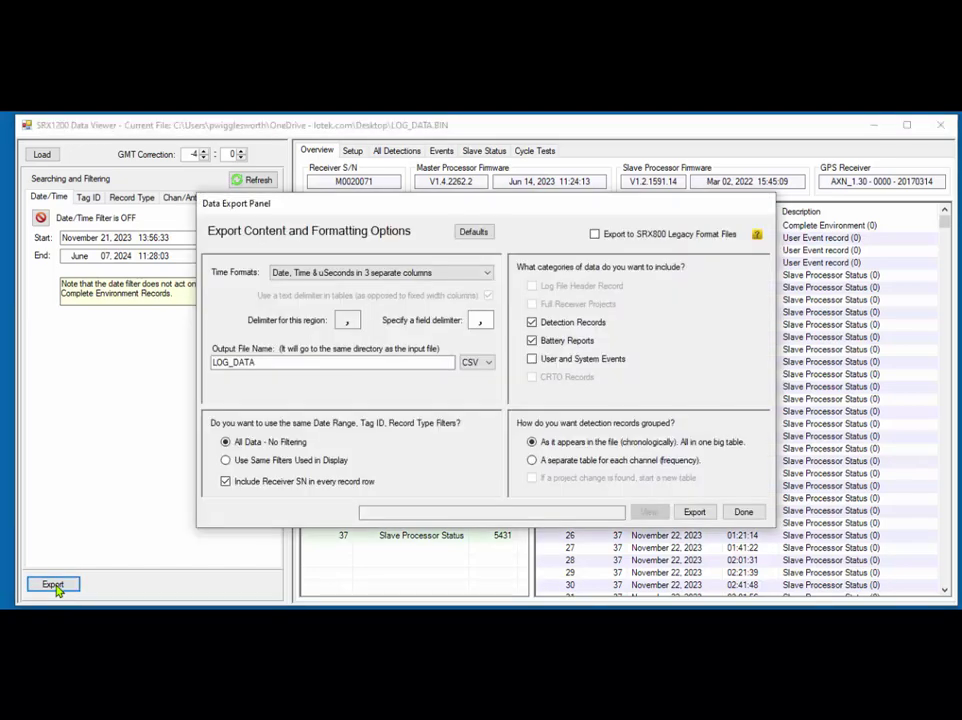
{"action": "left_click", "coordinate": [491, 371]}
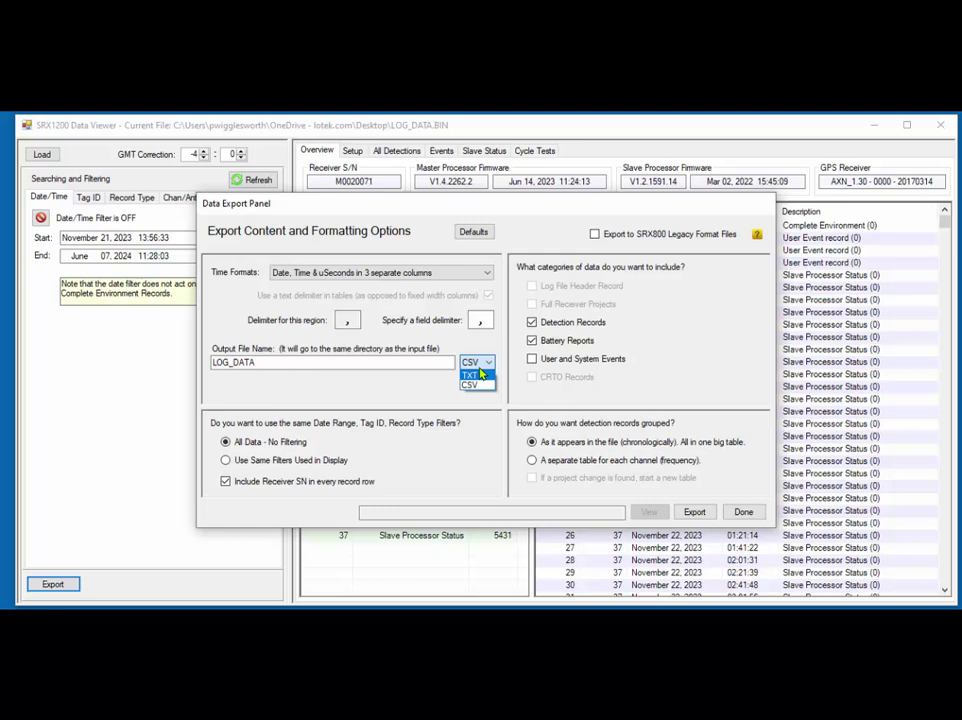
{"action": "left_click", "coordinate": [478, 375]}
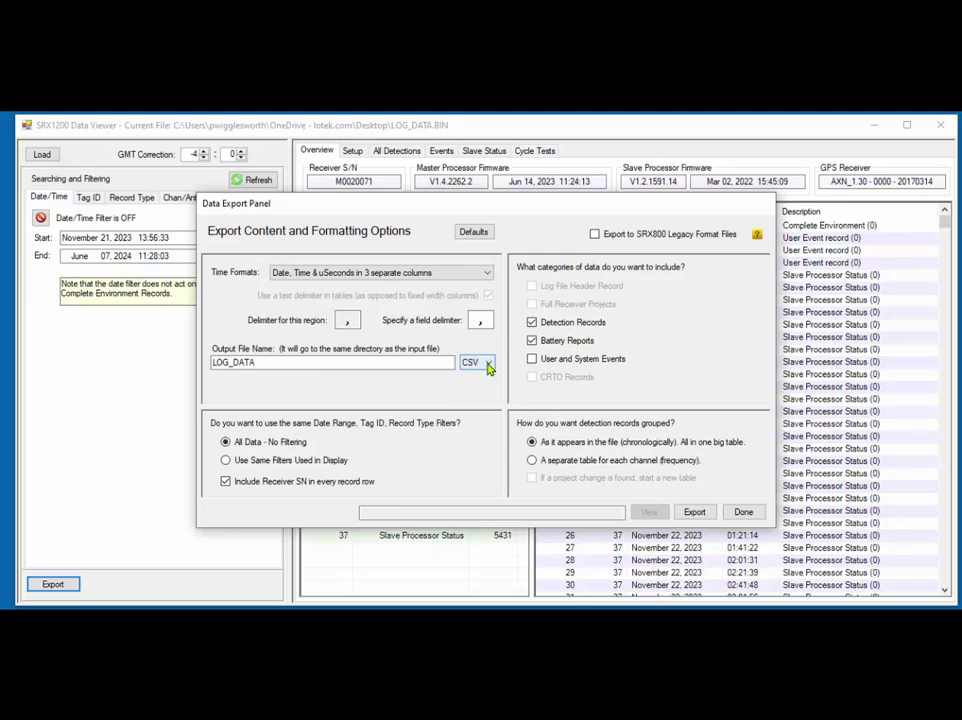
{"action": "scroll", "coordinate": [491, 366], "scroll_direction": "down", "scroll_amount": 1}
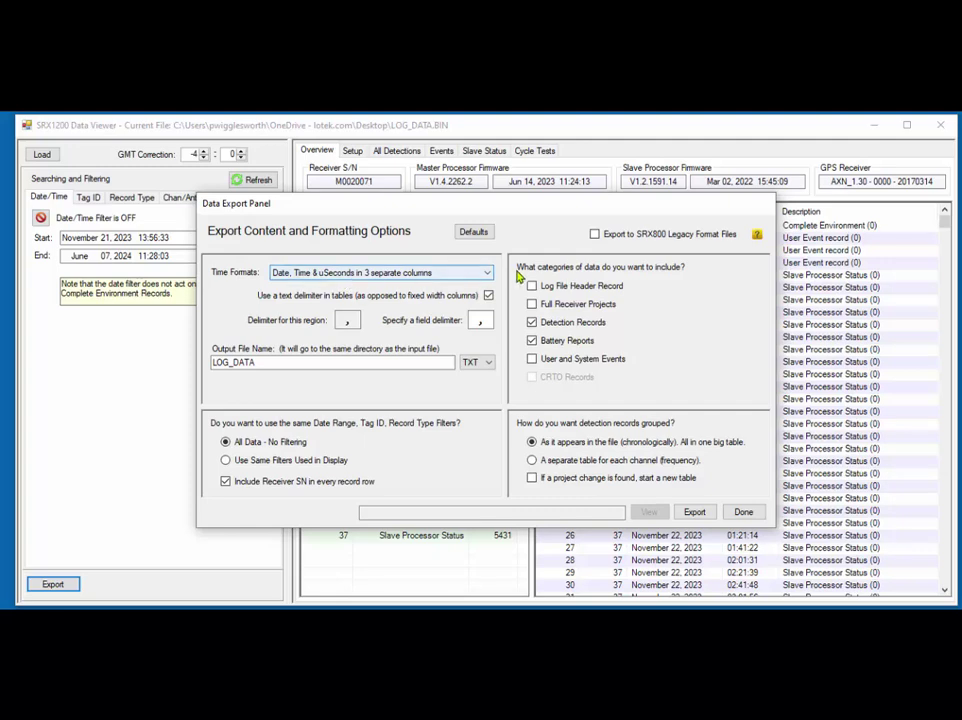
{"action": "left_click", "coordinate": [486, 272]}
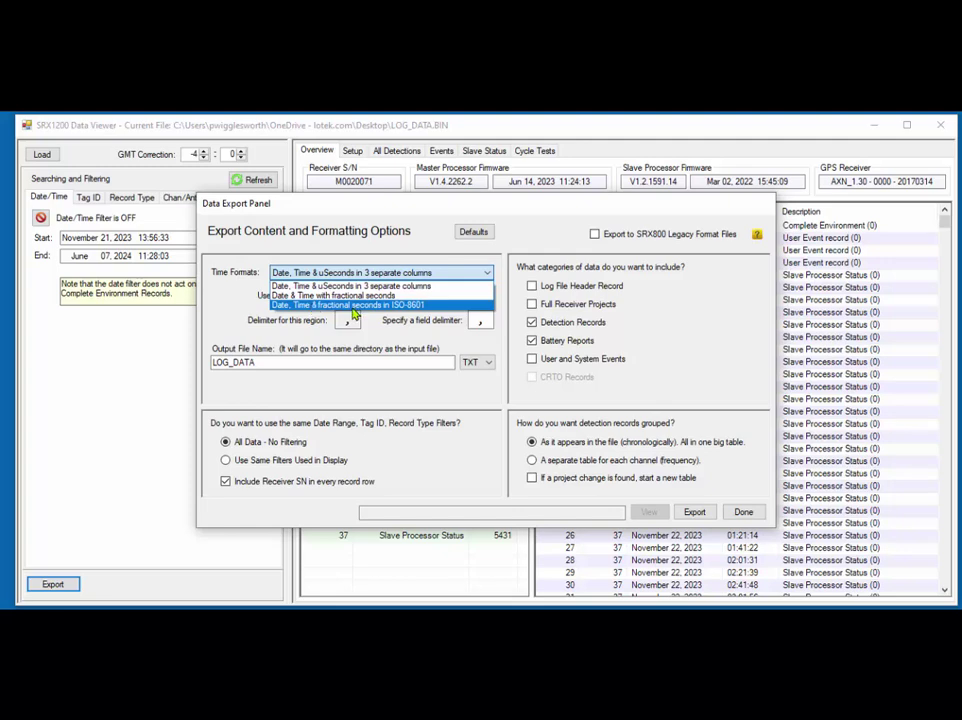
{"action": "left_click", "coordinate": [229, 314]}
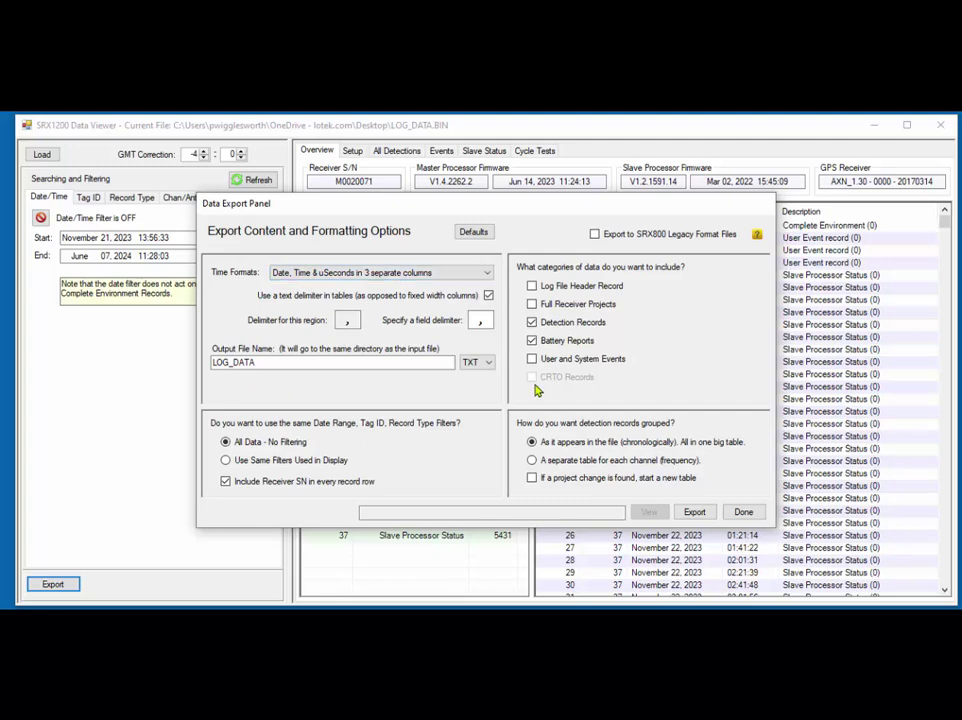
- Export all data without filtering, with detection records and battery reports included, to the LOG_DATA text file
{"action": "left_click", "coordinate": [226, 446]}
{"action": "left_click", "coordinate": [532, 341]}
{"action": "left_click", "coordinate": [532, 341]}
{"action": "left_click", "coordinate": [695, 513]}
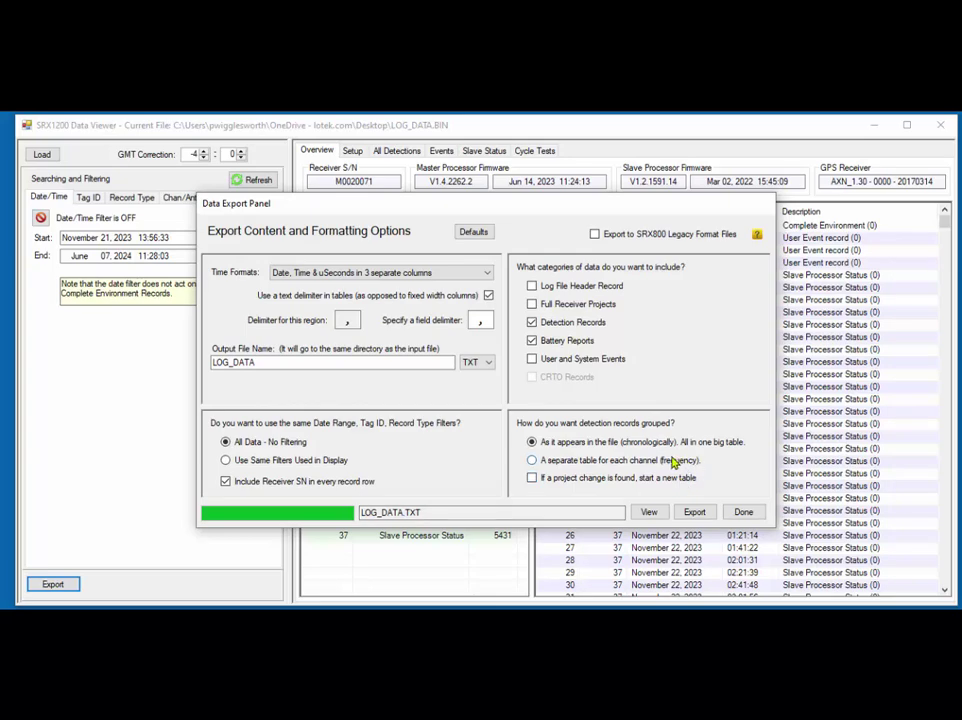
- View the exported text file and look through its detection record columns and rows down to the battery report
{"action": "left_click", "coordinate": [649, 513]}
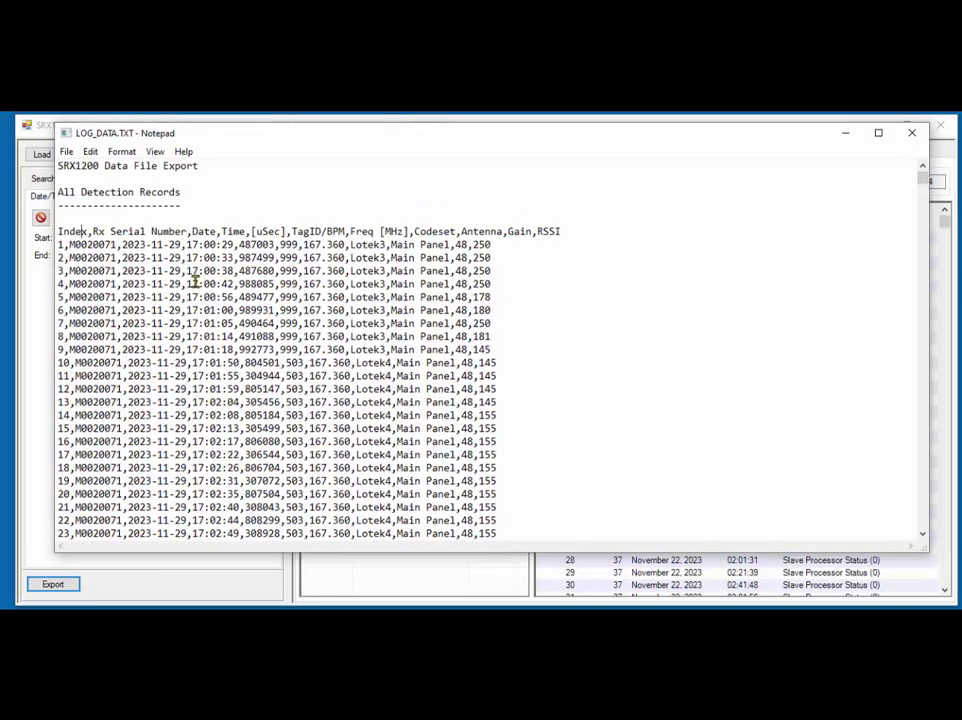
{"action": "left_click", "coordinate": [86, 231]}
{"action": "double_click", "coordinate": [70, 244]}
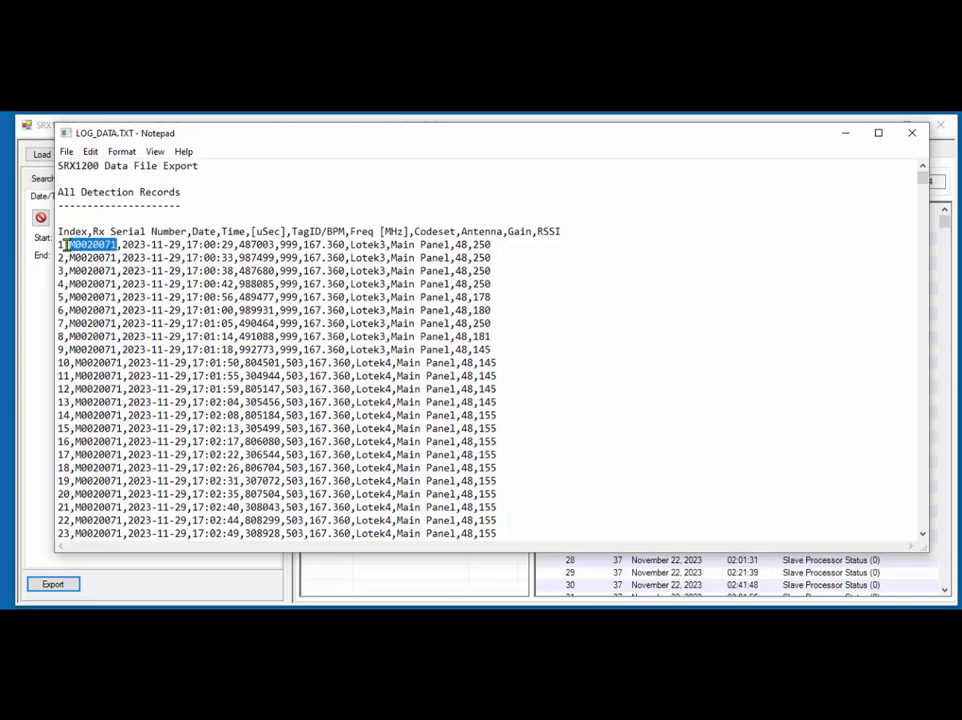
{"action": "scroll", "coordinate": [143, 412], "scroll_direction": "down", "scroll_amount": 13}
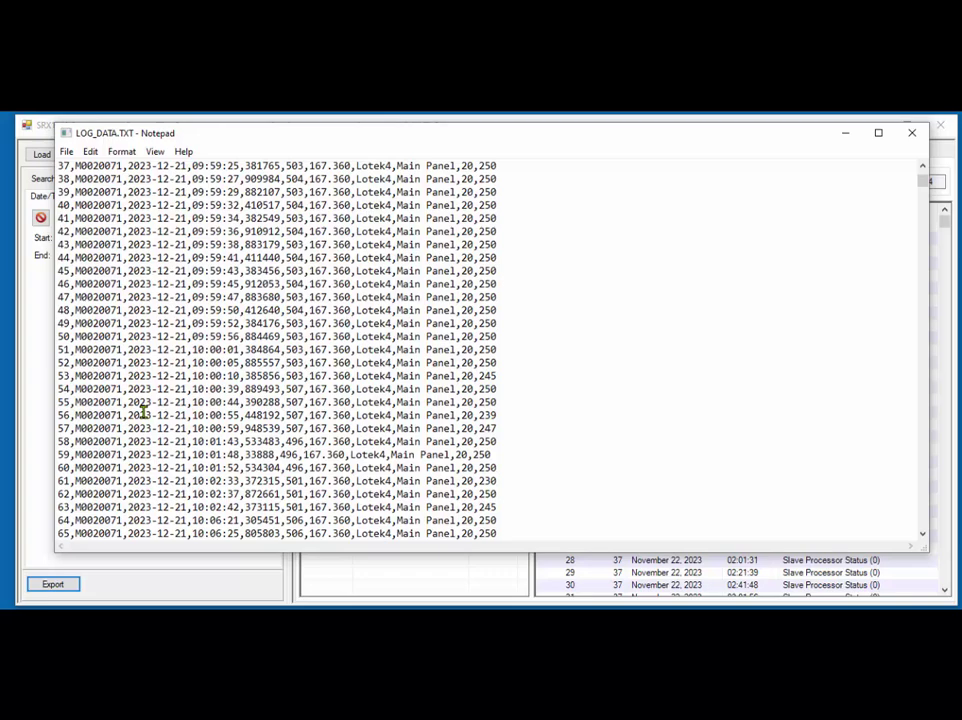
{"action": "scroll", "coordinate": [143, 412], "scroll_direction": "down", "scroll_amount": 7}
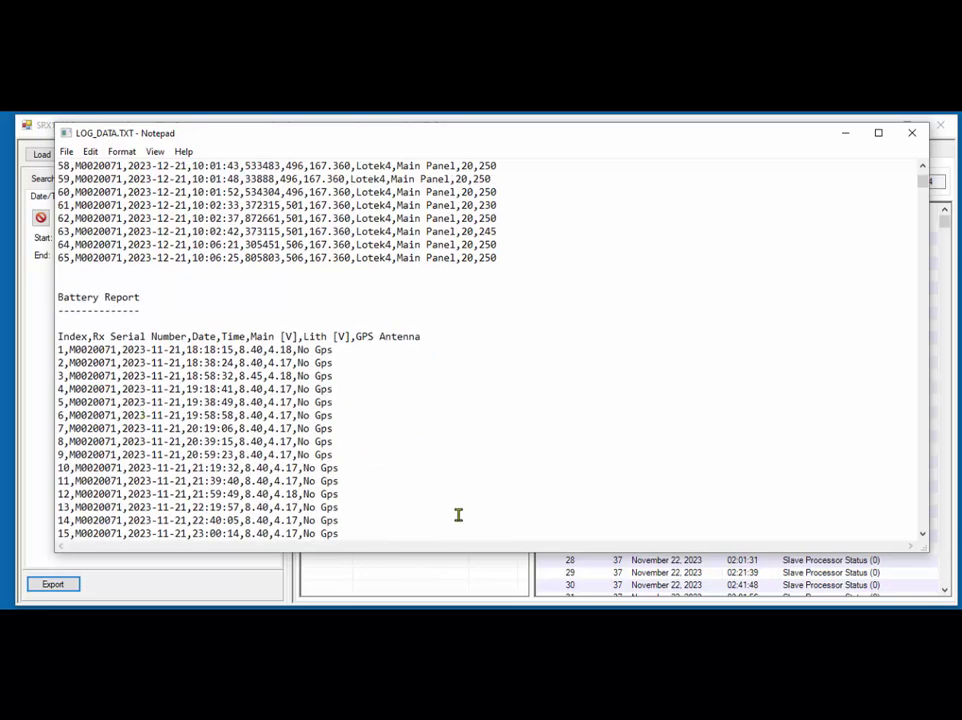
{"action": "scroll", "coordinate": [655, 507], "scroll_direction": "up", "scroll_amount": 20}
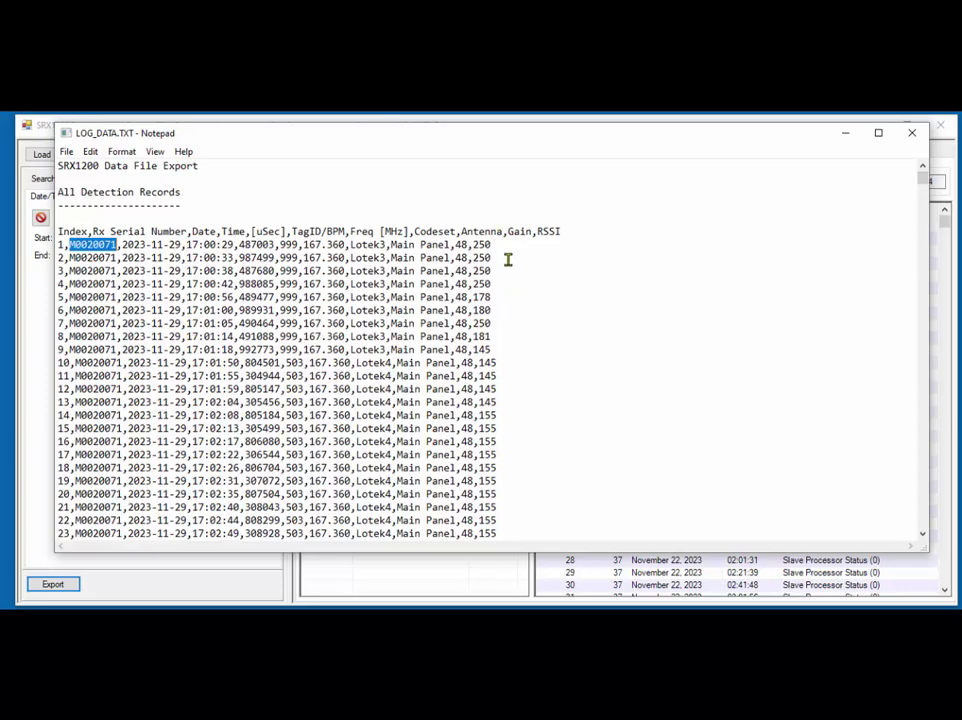
- Examine the end of the detection records and the battery report, highlighting the main voltage in its first row
{"action": "scroll", "coordinate": [510, 330], "scroll_direction": "down", "scroll_amount": 9}
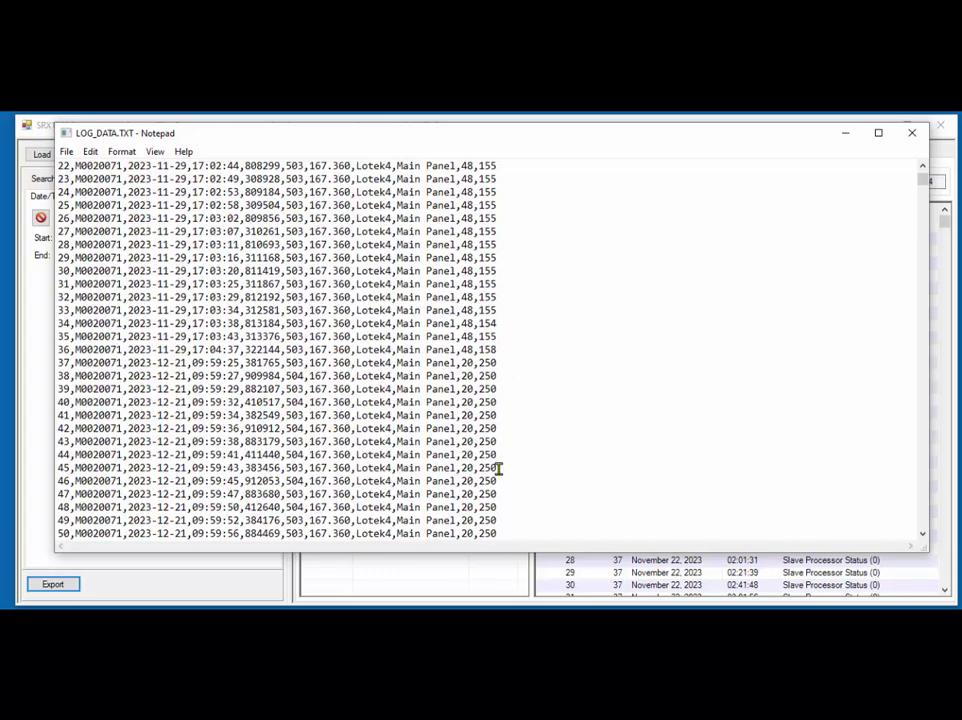
{"action": "scroll", "coordinate": [200, 382], "scroll_direction": "down", "scroll_amount": 7}
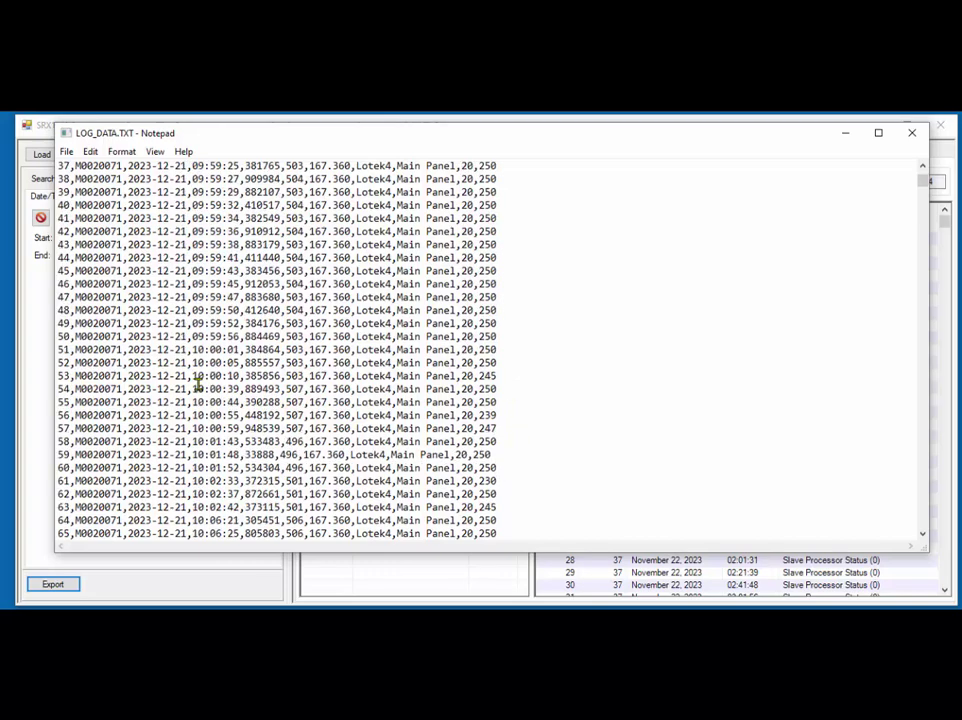
{"action": "scroll", "coordinate": [197, 383], "scroll_direction": "down", "scroll_amount": 3}
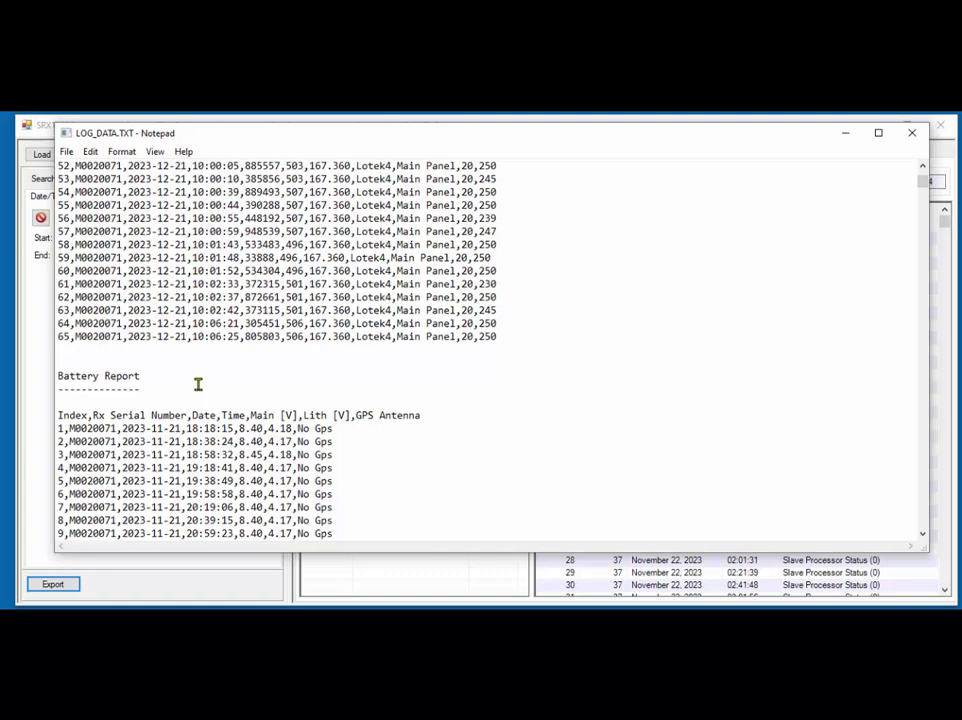
{"action": "scroll", "coordinate": [198, 384], "scroll_direction": "down", "scroll_amount": 2}
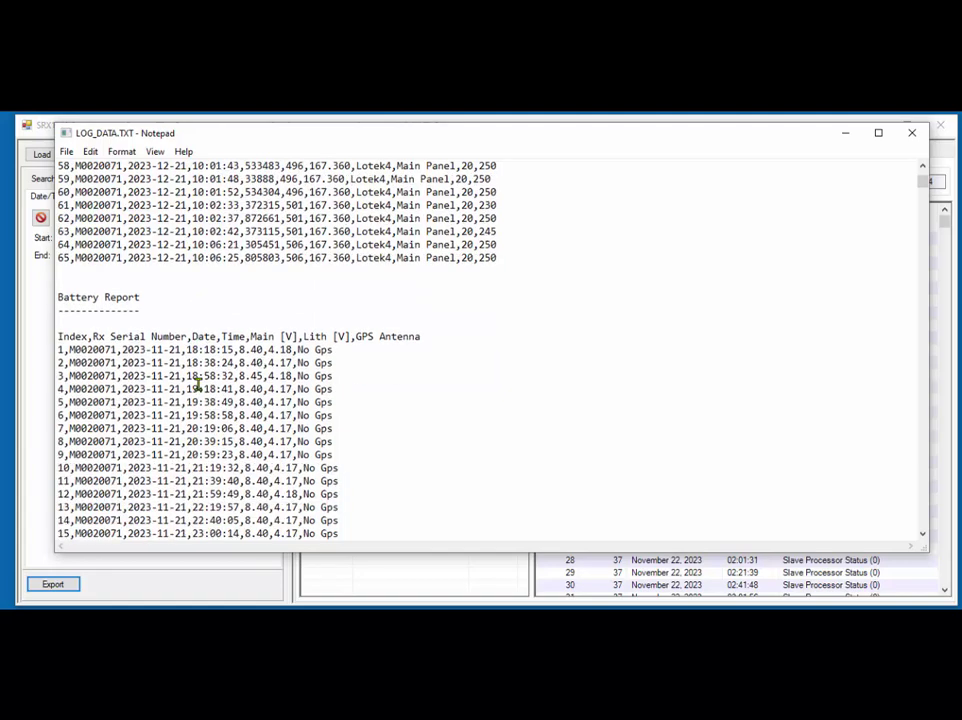
{"action": "scroll", "coordinate": [535, 348], "scroll_direction": "down", "scroll_amount": 2}
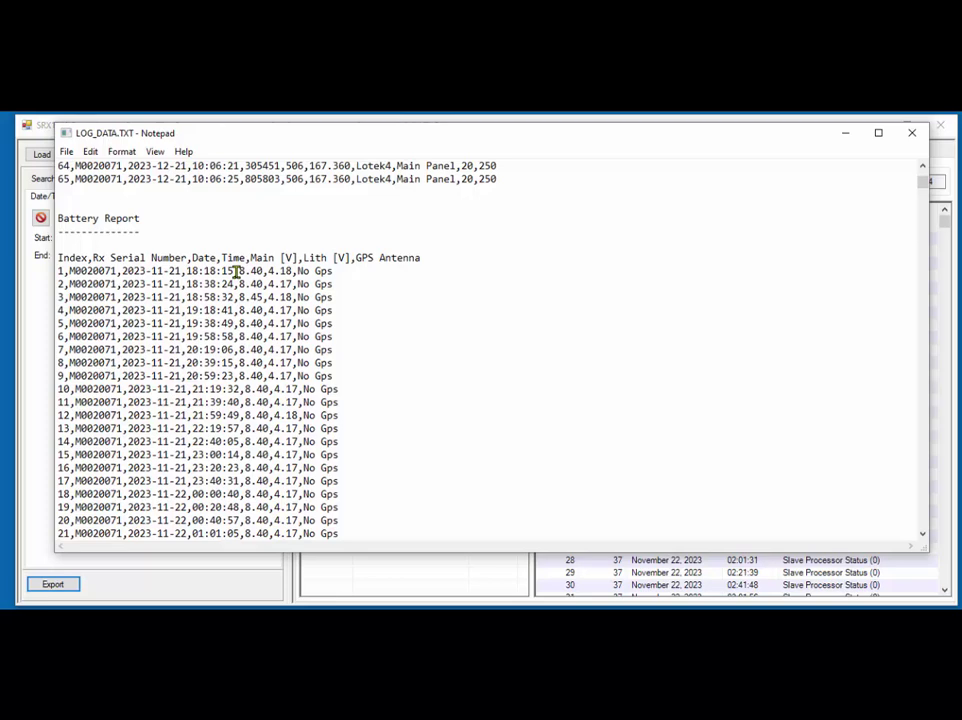
{"action": "left_click_drag", "start_coordinate": [239, 272], "coordinate": [262, 273]}
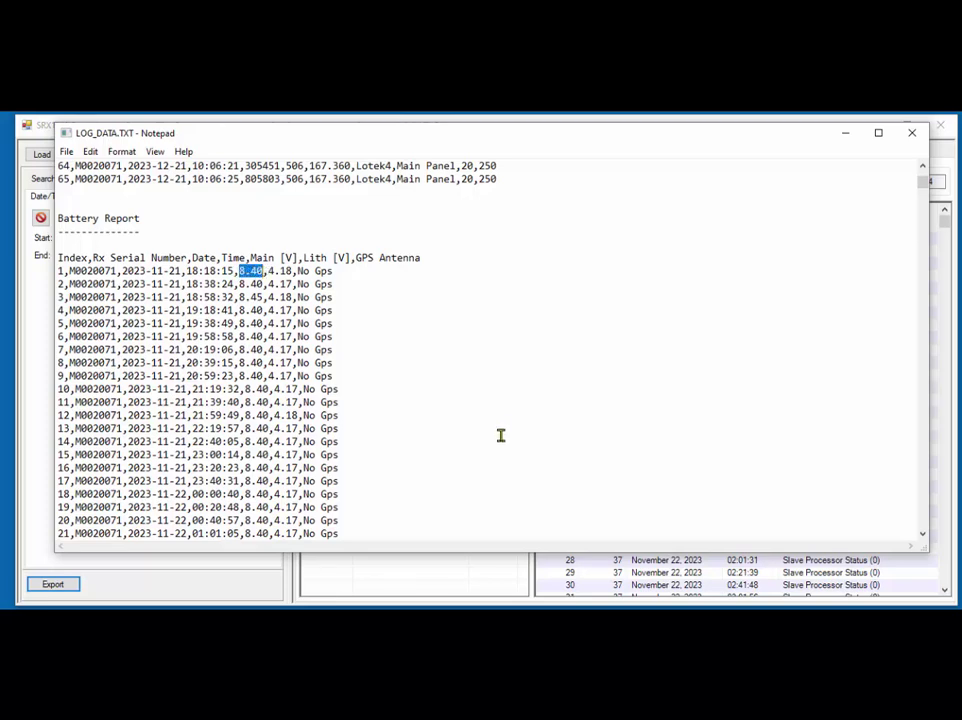